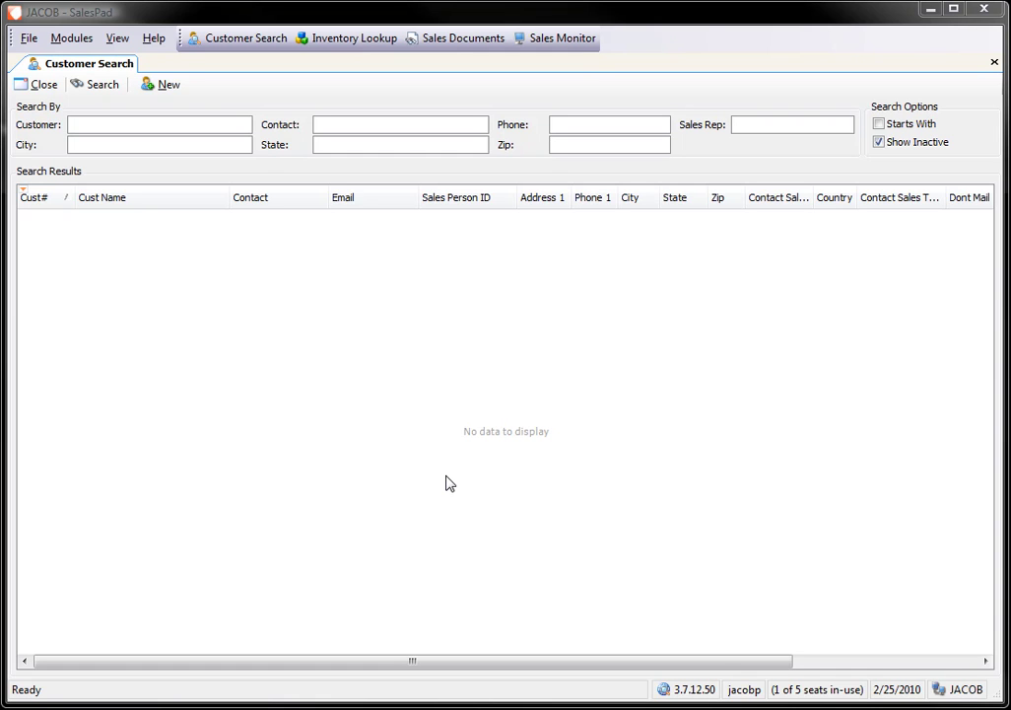
Open the program settings filtered by 'pack' and inspect the Package Indicator value (Pkg)
left_click(79, 41)
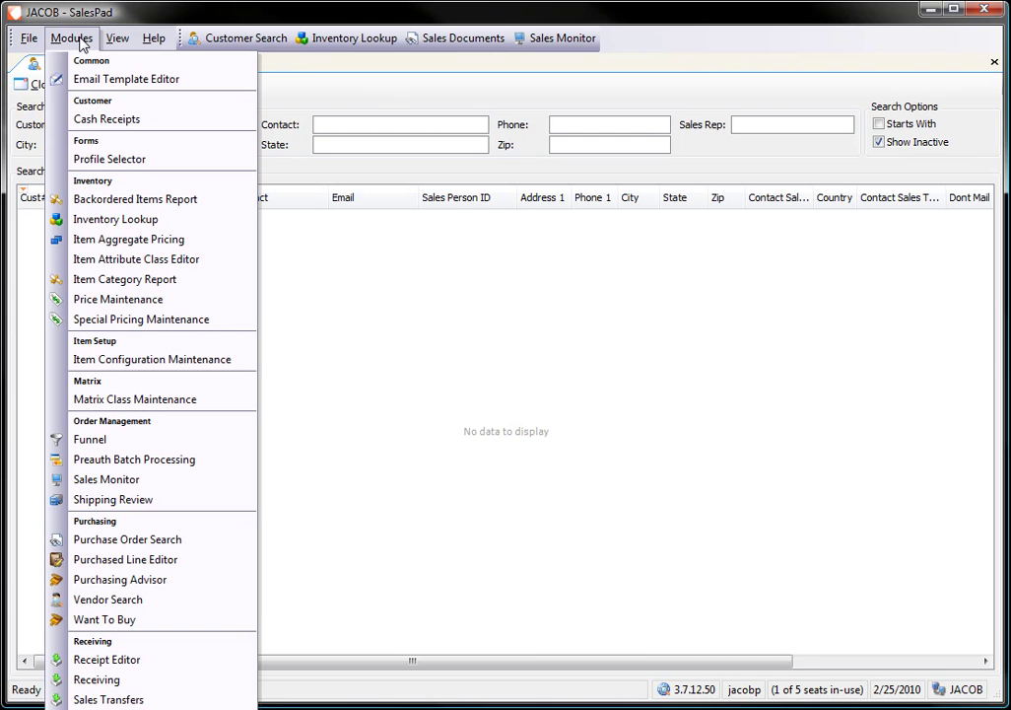
scroll(108, 695, "down", 5)
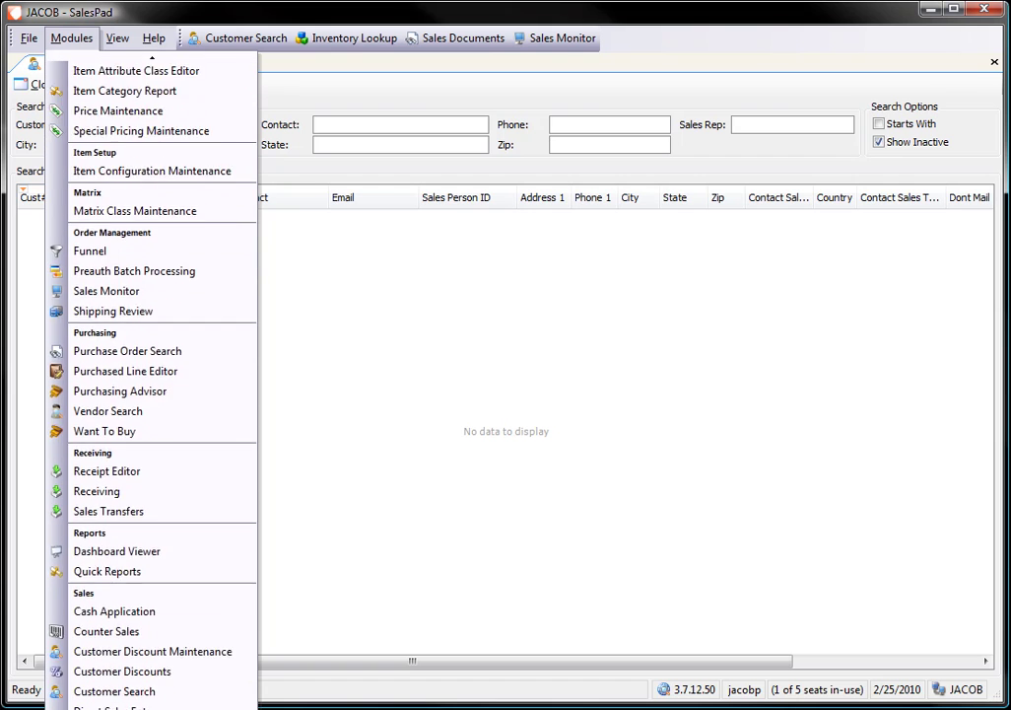
scroll(108, 695, "down", 7)
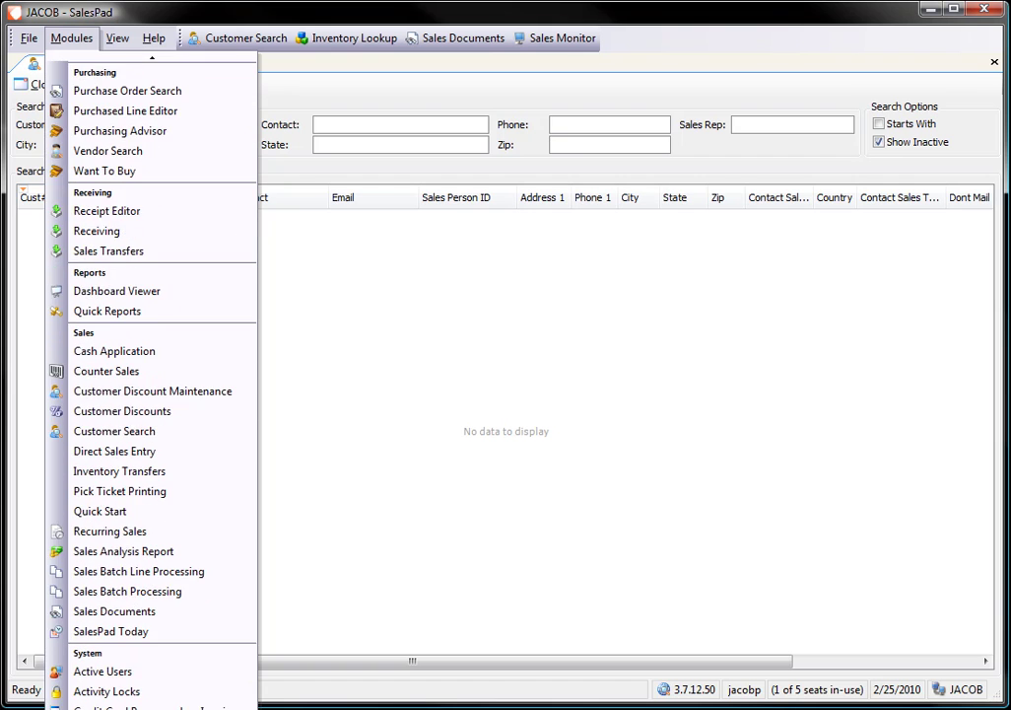
left_click(109, 690)
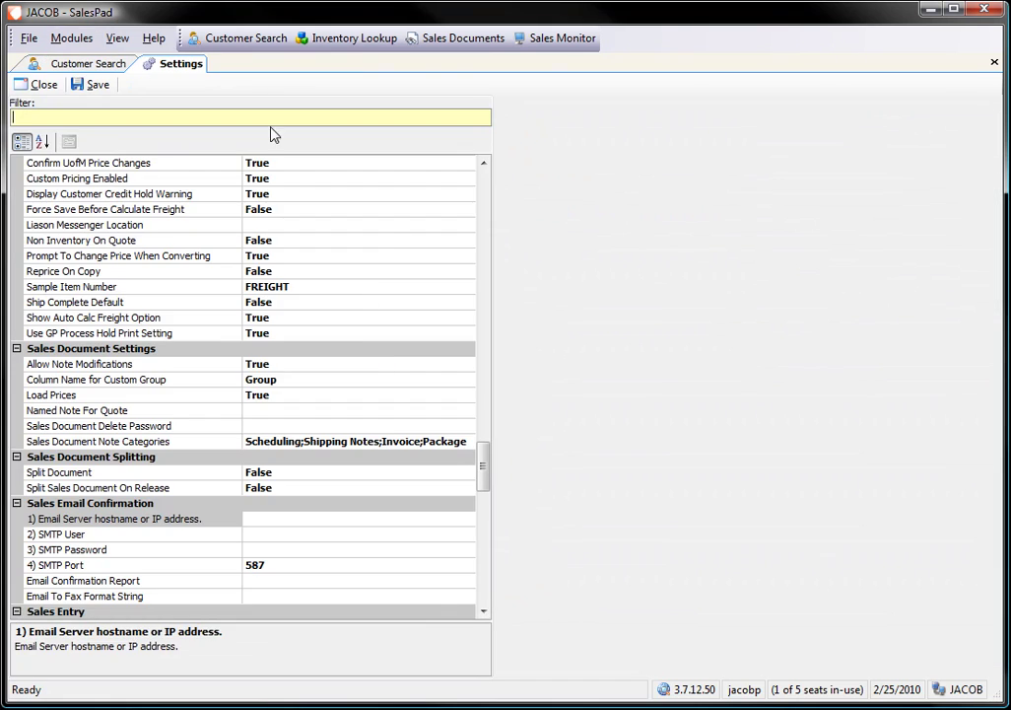
type("pac")
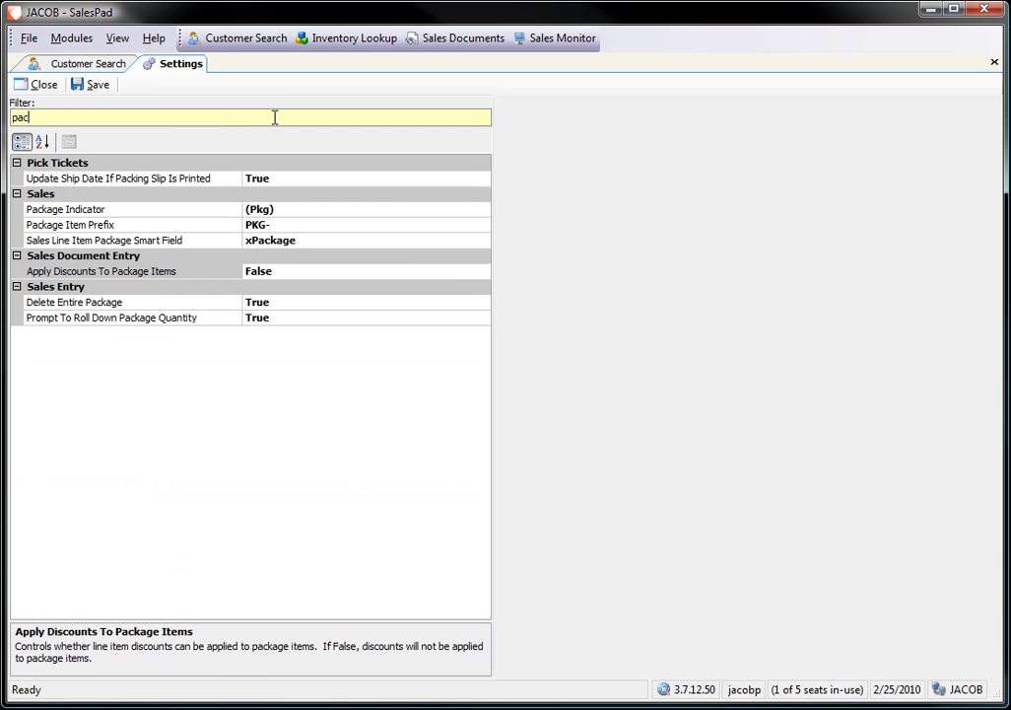
type("k")
left_click(133, 211)
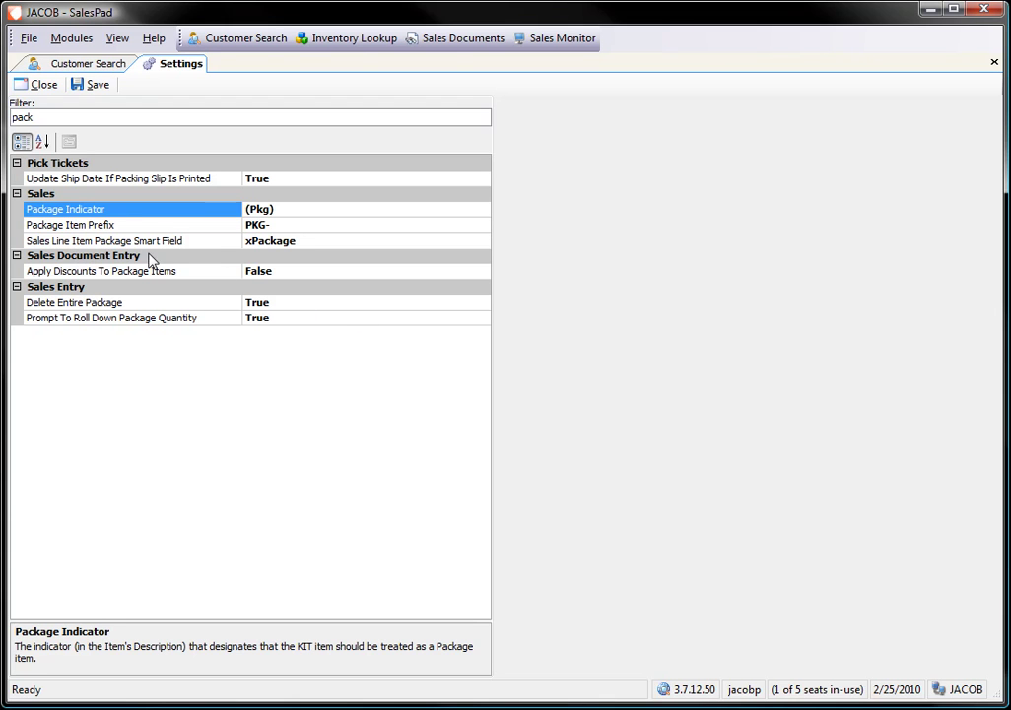
left_click(276, 209)
Review the Package Item Prefix setting and its PKG- value
left_click(197, 225)
double_click(325, 229)
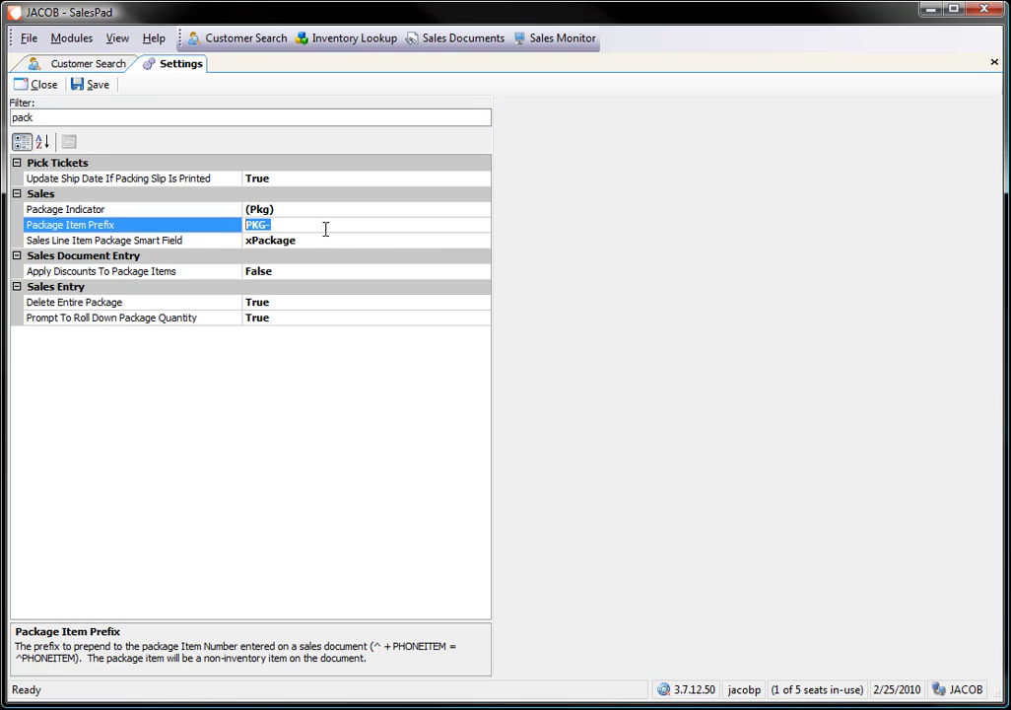
left_click(279, 225)
double_click(276, 224)
Check the Sales Line Item Package Smart Field value xPackage, leave it unchanged, and close Settings
left_click(170, 242)
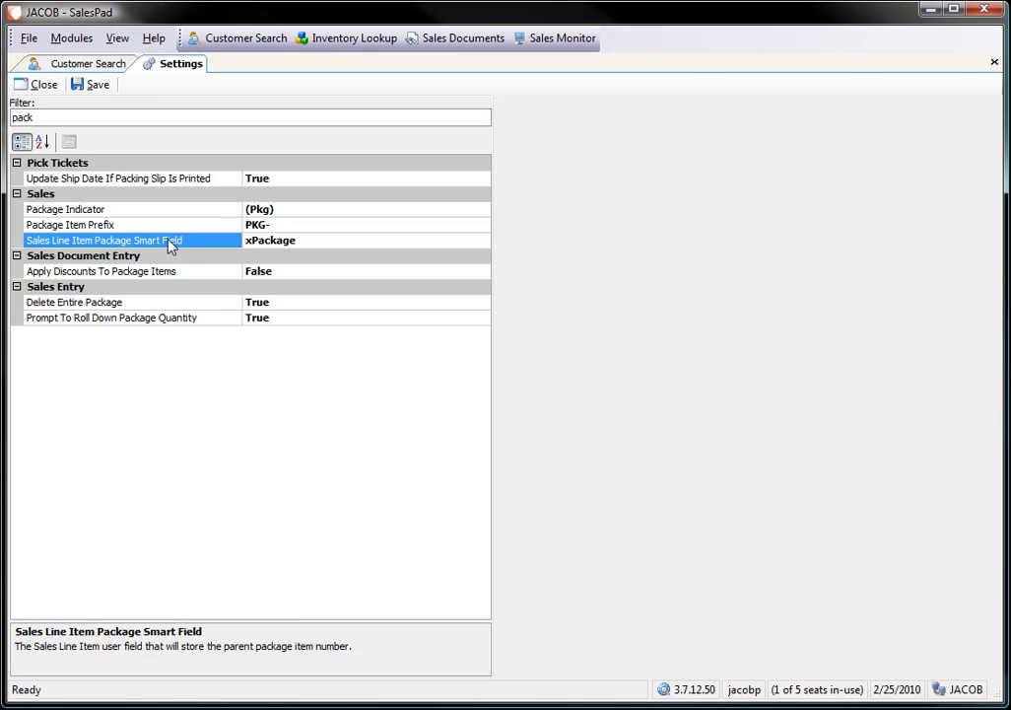
left_click_drag(317, 239, 241, 240)
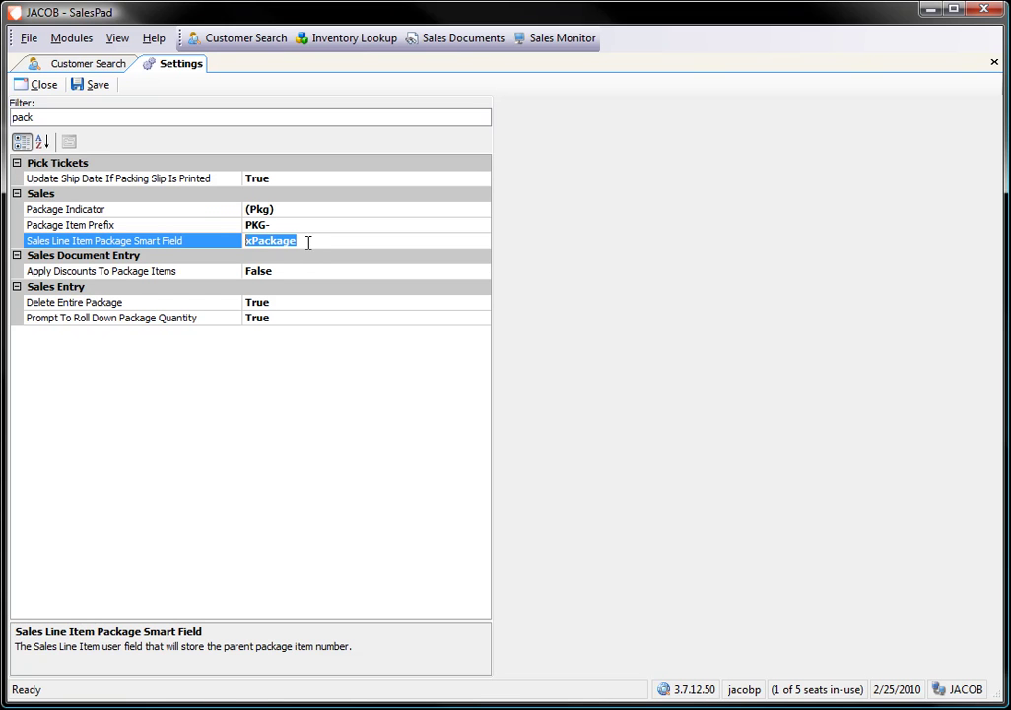
left_click(302, 240)
left_click(206, 245)
left_click(309, 256)
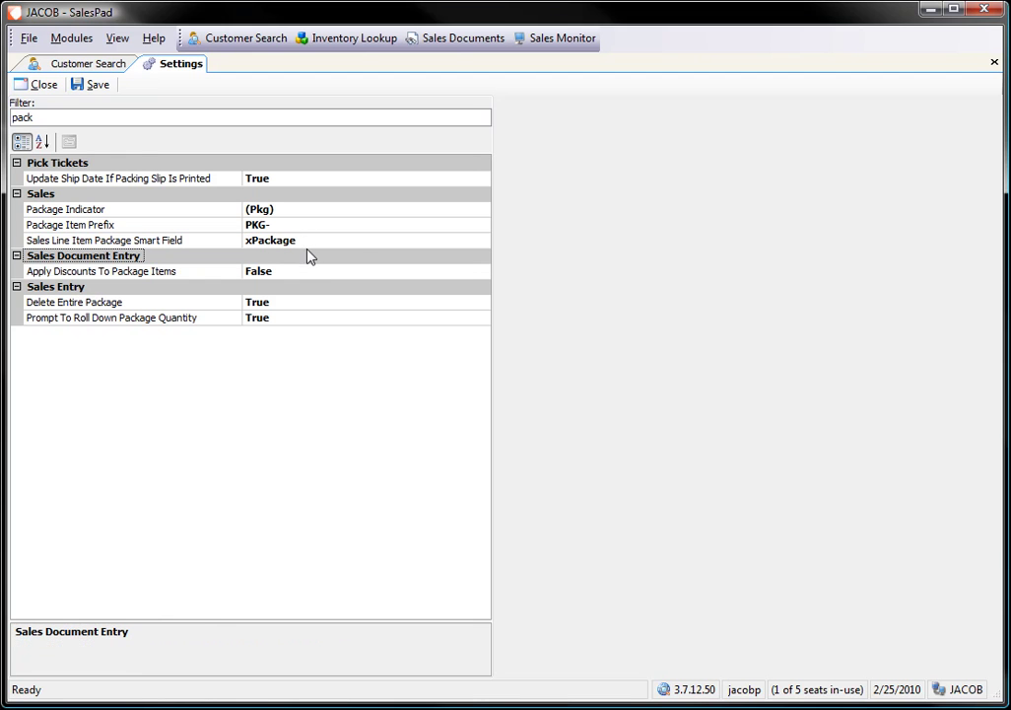
left_click(41, 86)
Find customer 'aar', start a distribution order for Aaron's Fitz Electrical, add a blank line, and search inventory
type("aar")
key("Return")
double_click(37, 286)
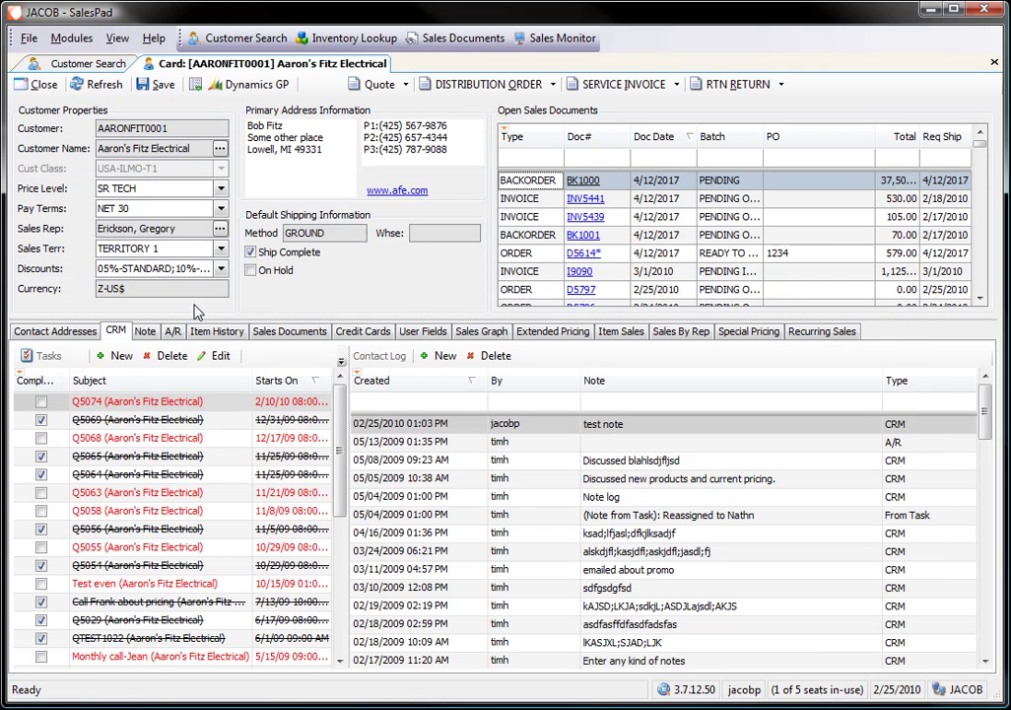
left_click(466, 88)
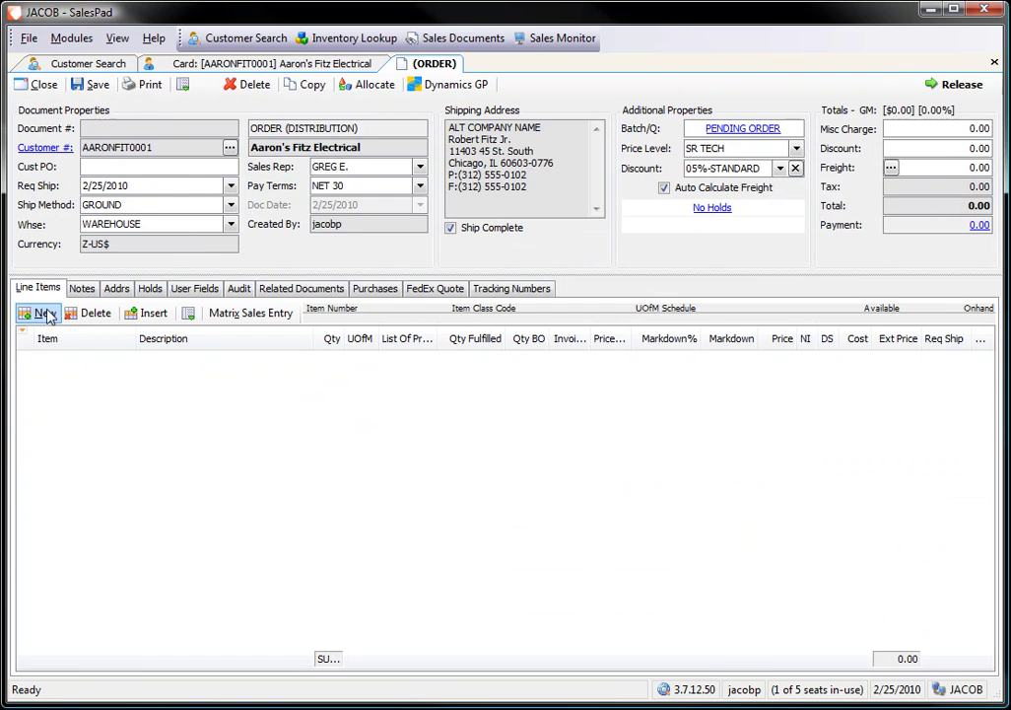
left_click(39, 312)
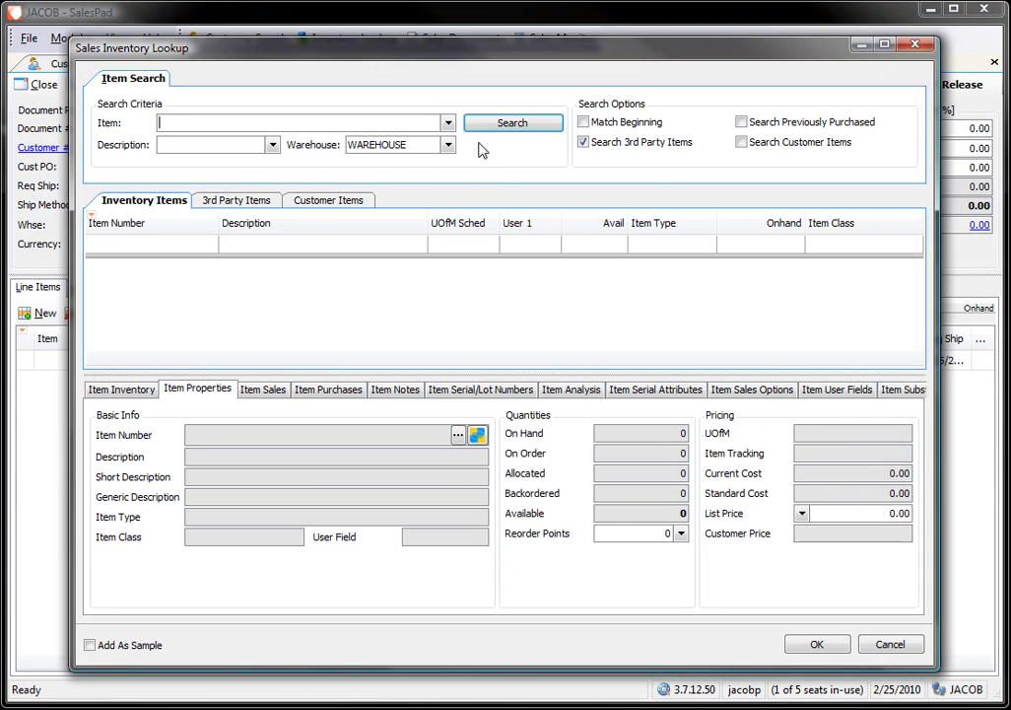
left_click(512, 122)
Run the unfiltered item search and filter Item Type to 'kit', inspecting the kit items
left_click(569, 421)
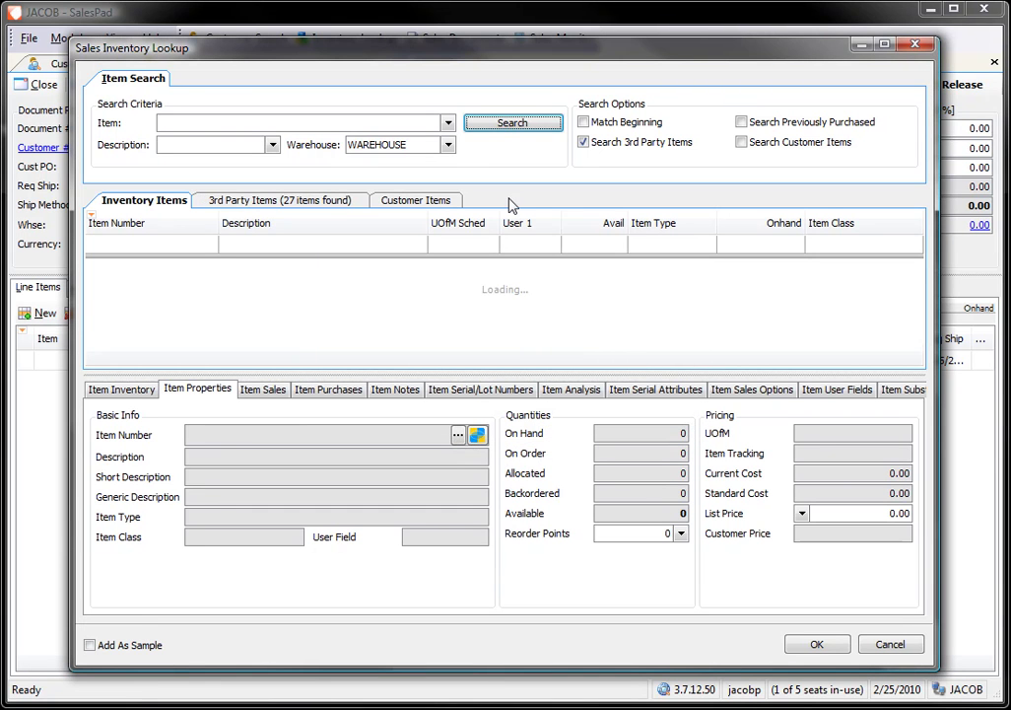
left_click(634, 243)
type("kit")
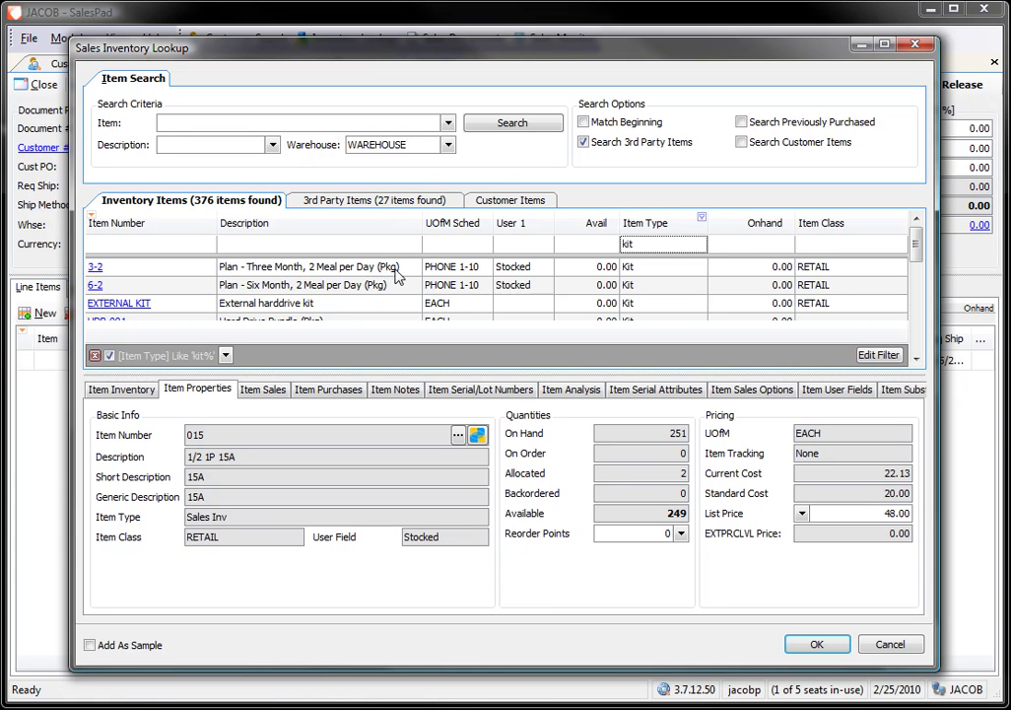
left_click(364, 268)
left_click(357, 285)
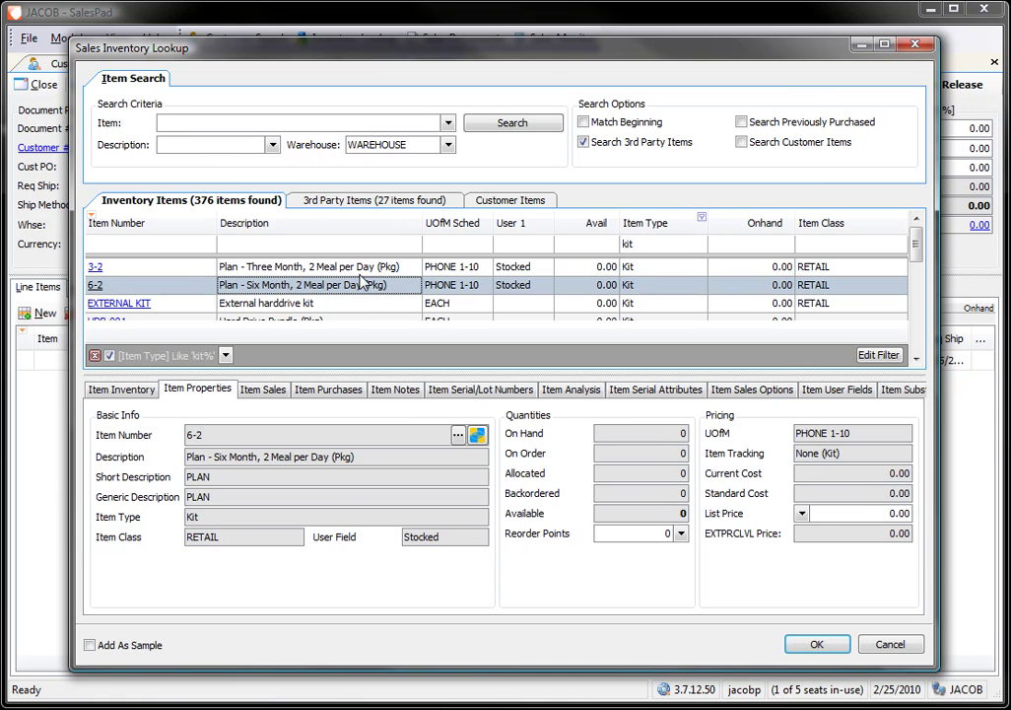
scroll(345, 279, "down", 3)
scroll(342, 277, "up", 3)
left_click(337, 306)
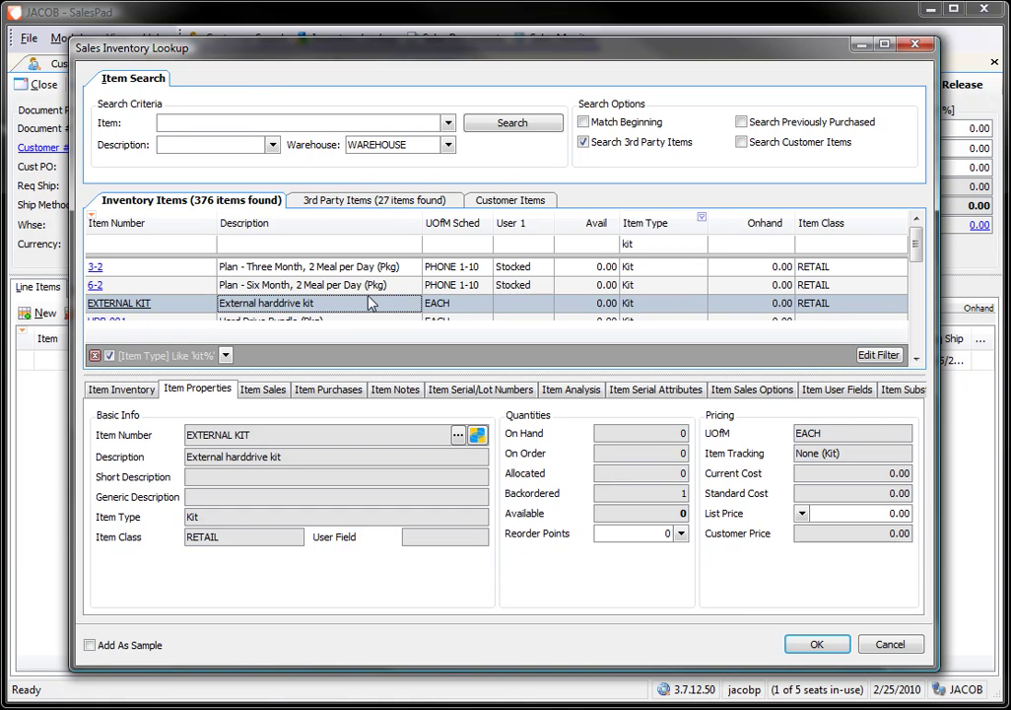
Add the Hard Drive Bundle kit HDB-001 to the order
scroll(361, 303, "down", 1)
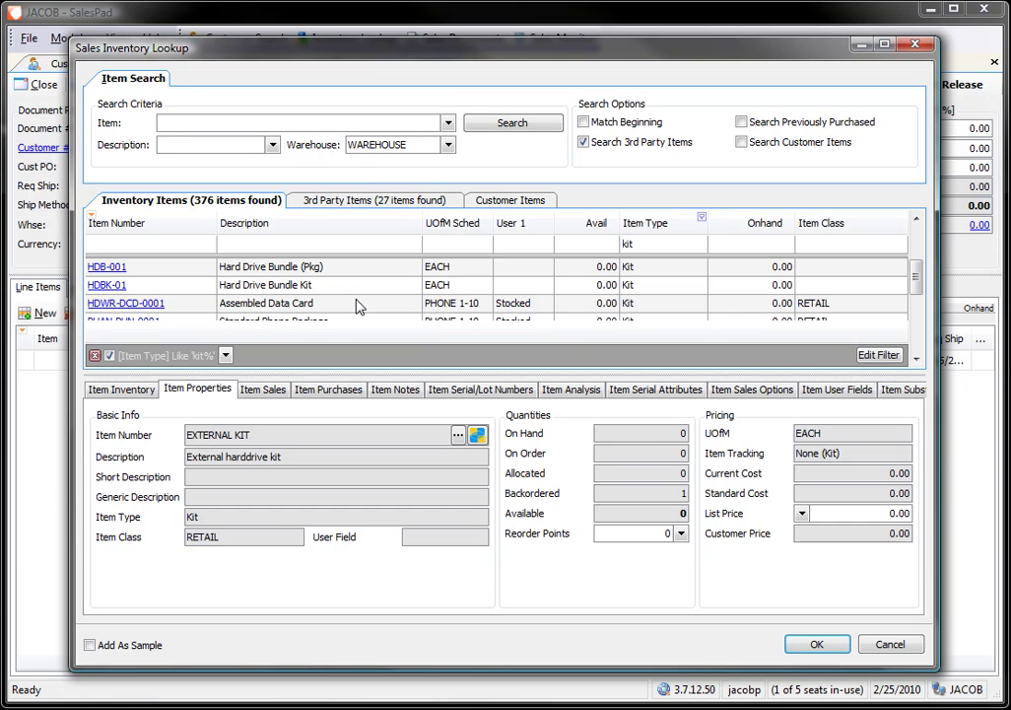
left_click(279, 268)
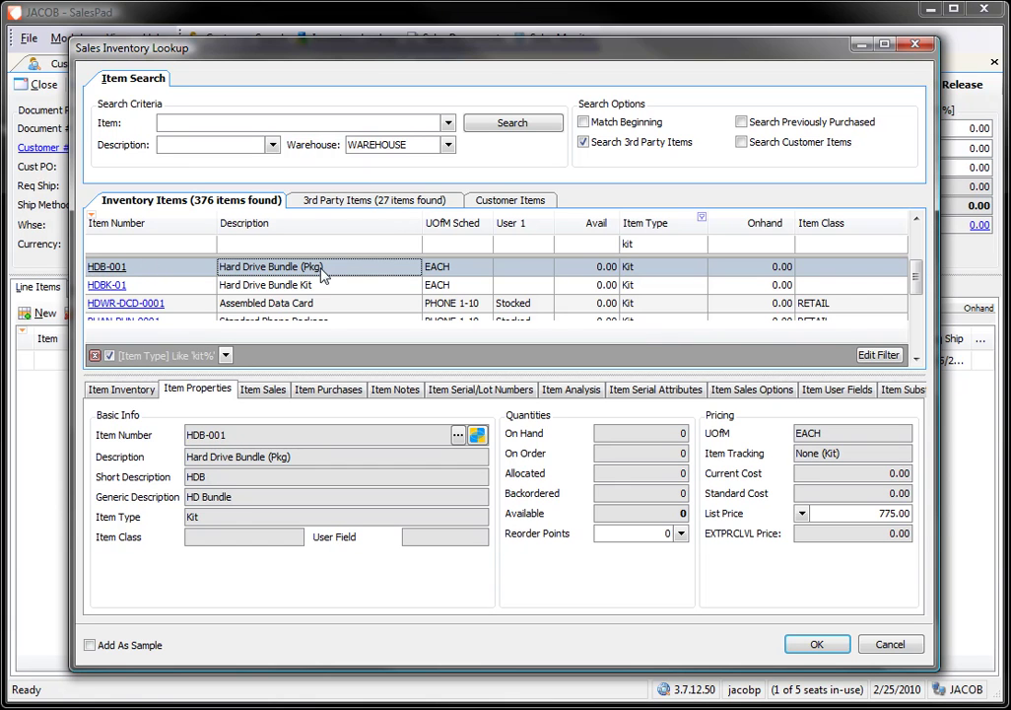
double_click(102, 266)
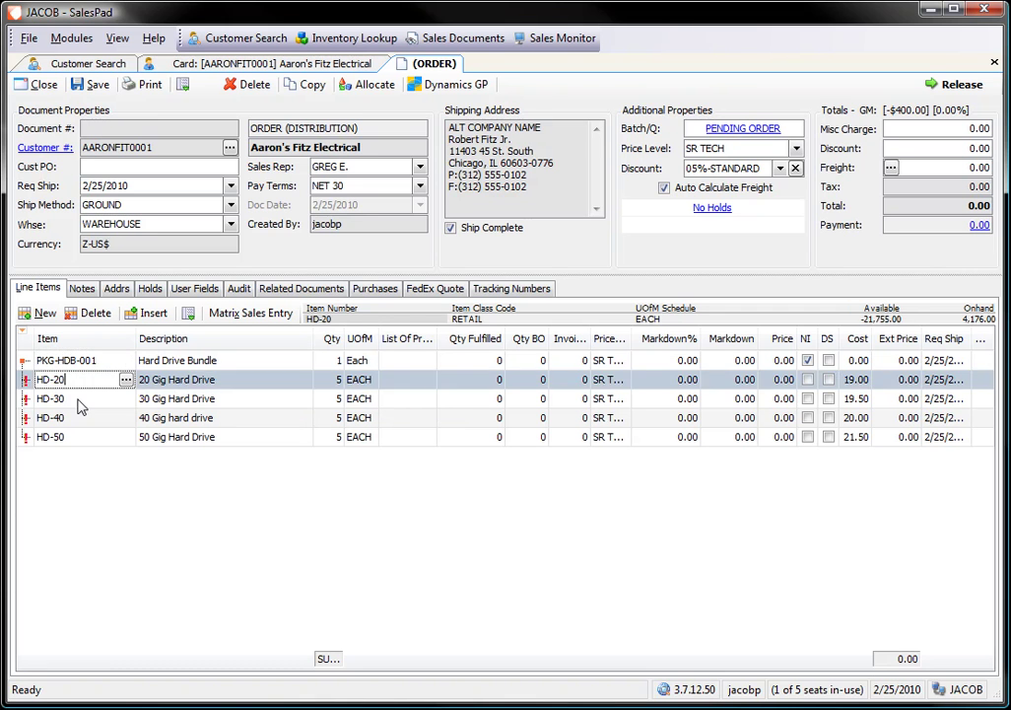
Set the PKG-HDB-001 package quantity to 10 and roll it down so each component shows 50
key("Down")
key("Down")
key("Down")
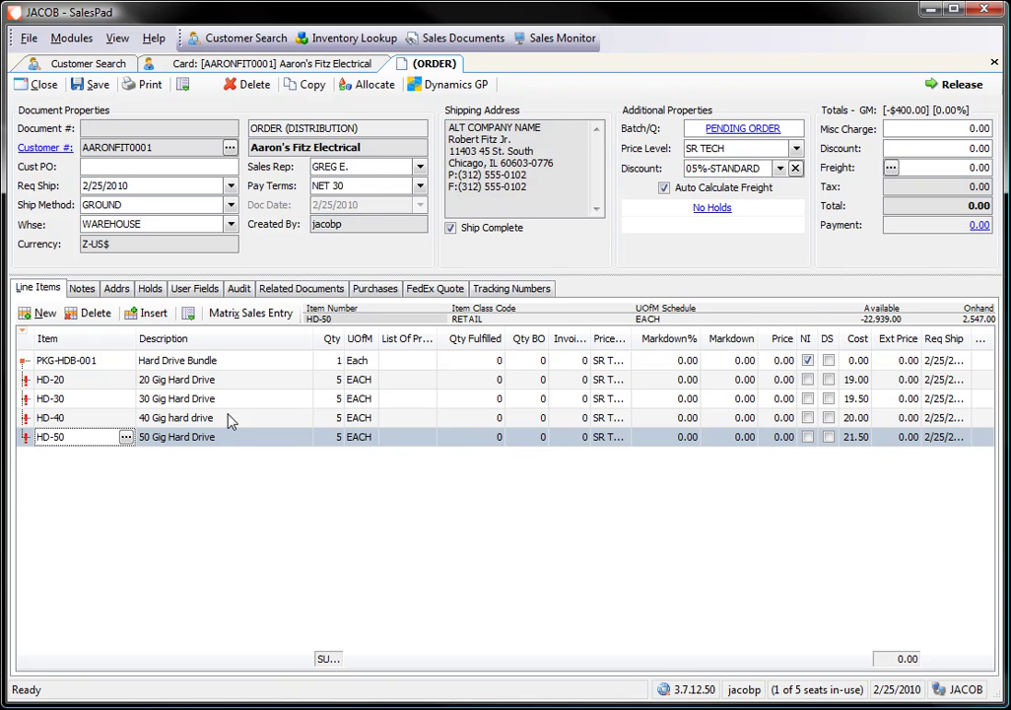
left_click(328, 361)
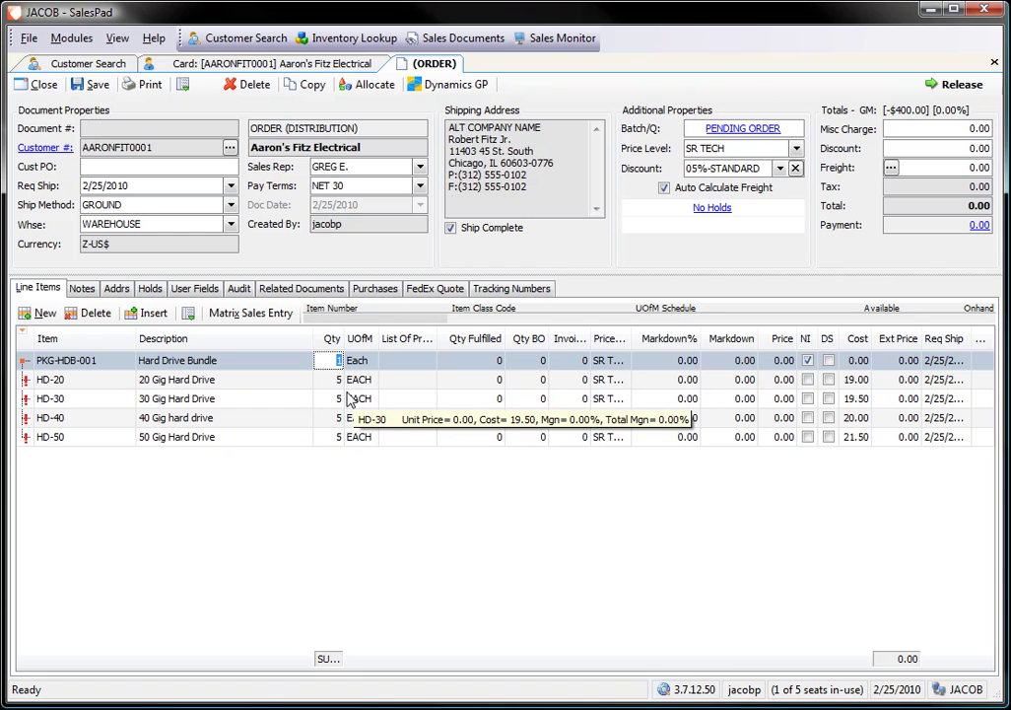
type("10")
key("Tab")
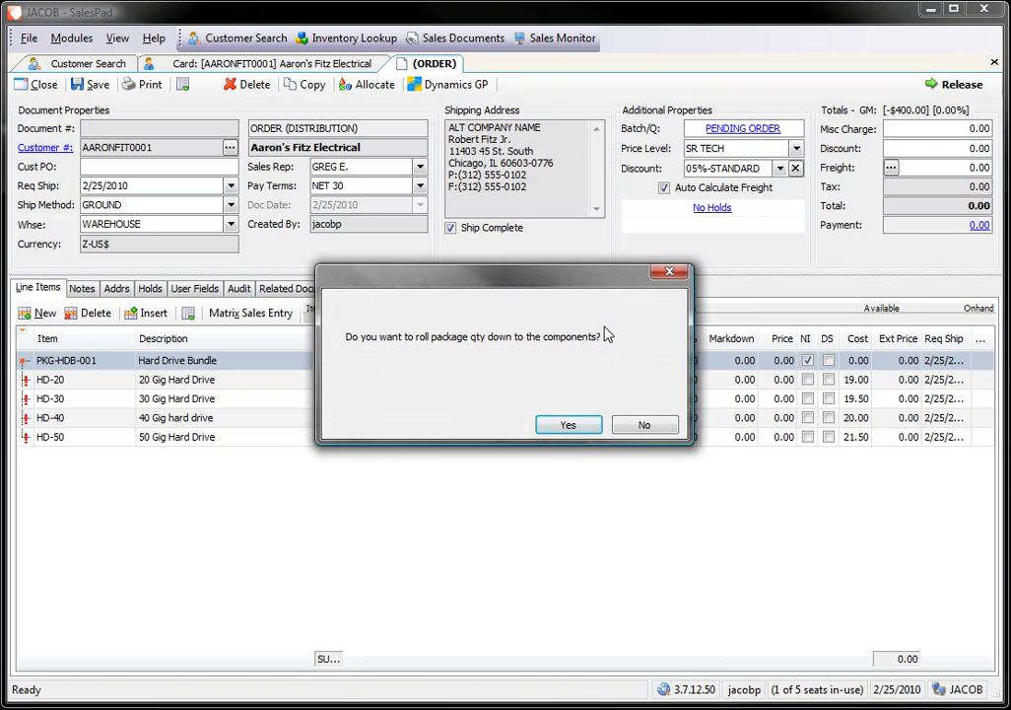
left_click(568, 424)
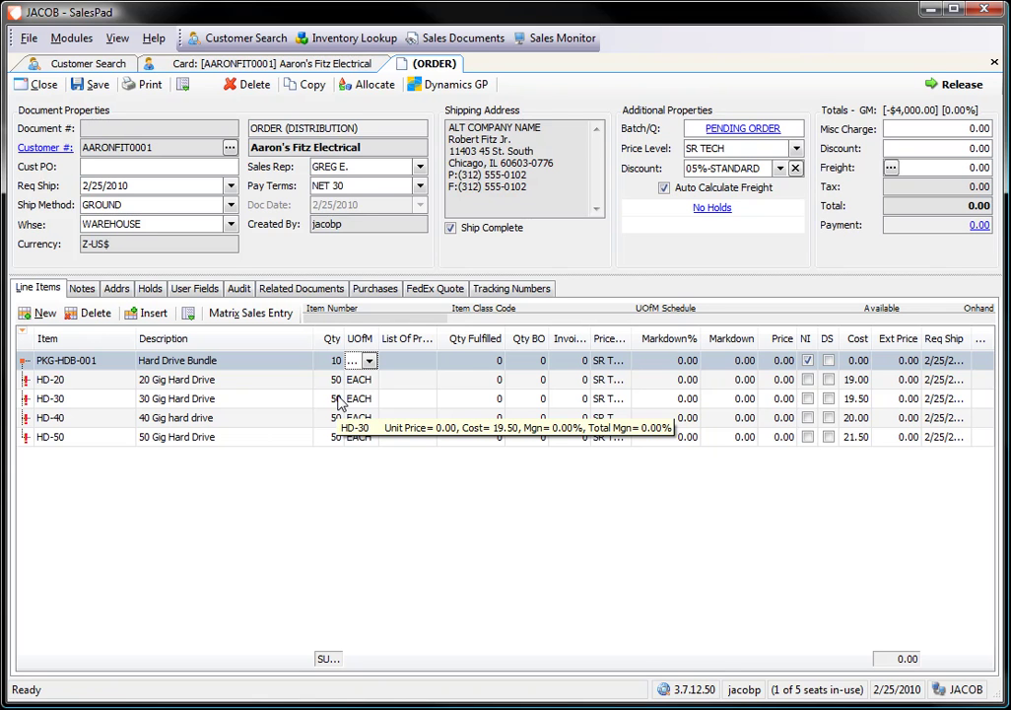
Replace the HD-30 component with HD-120 (120 Gig hard drive) at quantity 50
left_click(85, 398)
left_click_drag(44, 398, 67, 398)
key("BackSpace")
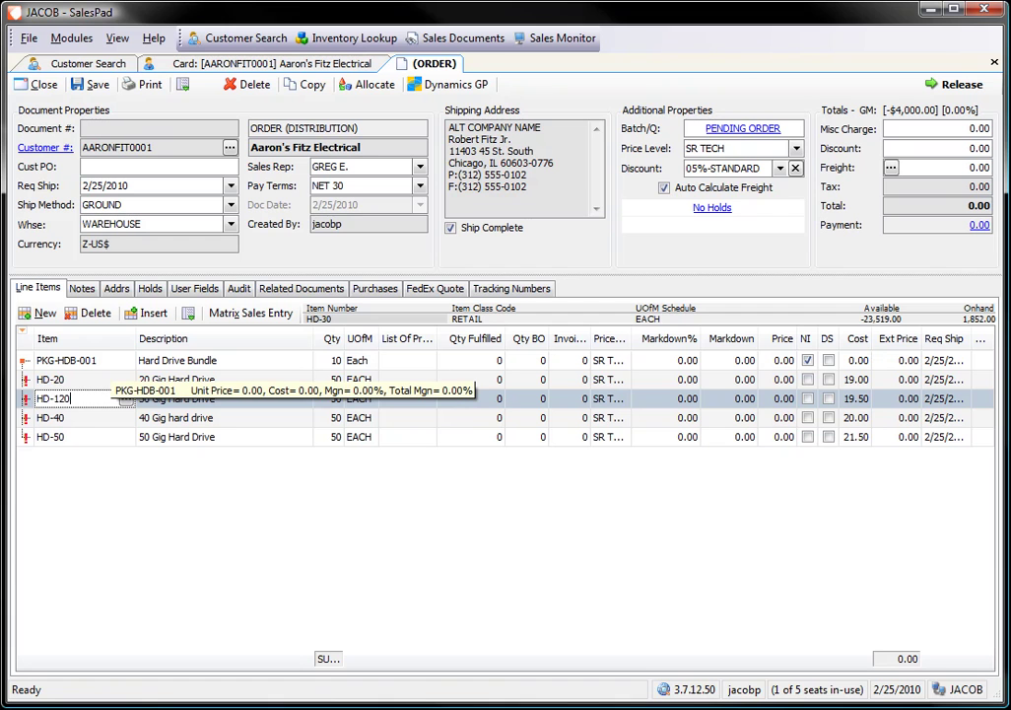
type("D-120")
key("Tab")
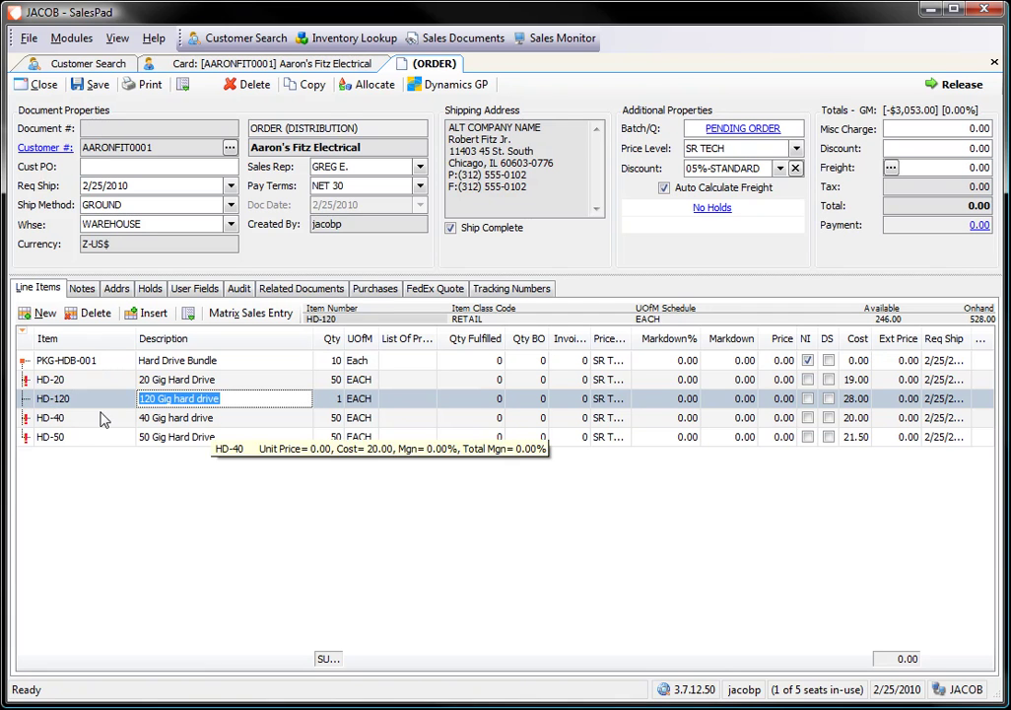
left_click(335, 400)
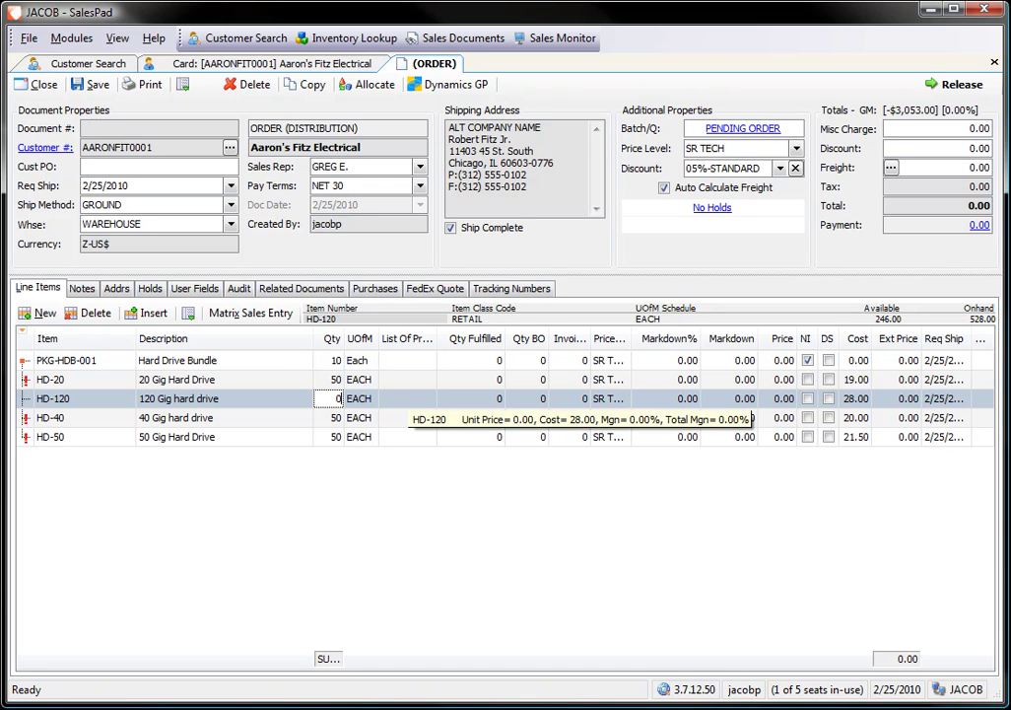
type("50")
key("Tab")
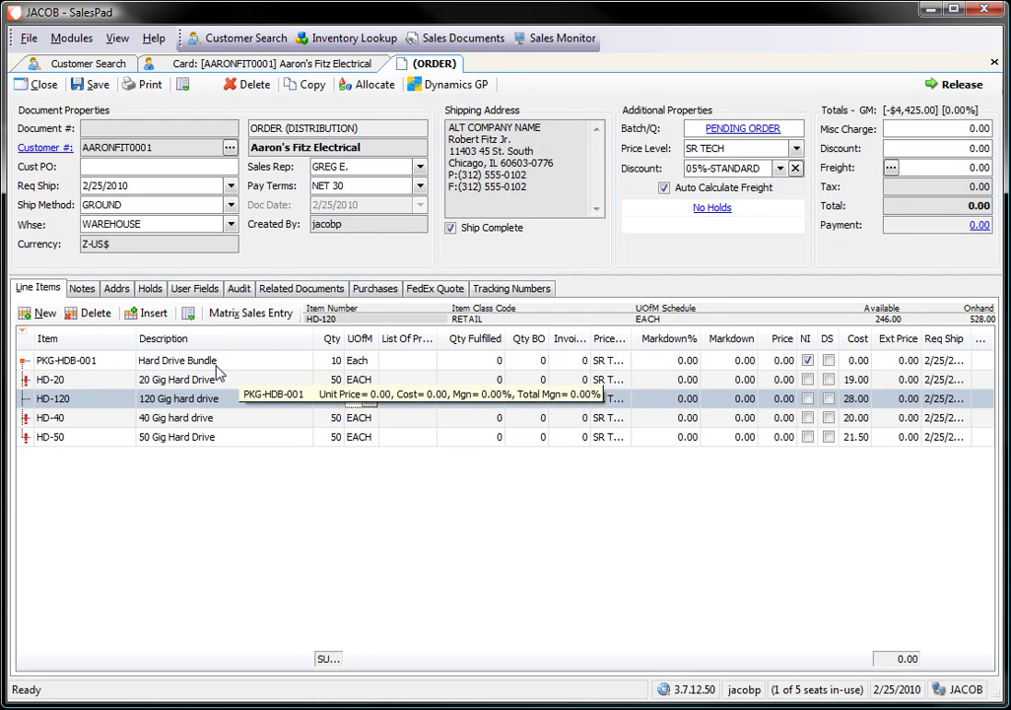
Delete the PKG-HDB-001 package line and confirm removing all its component lines
left_click(146, 364)
left_click_drag(149, 362, 169, 384)
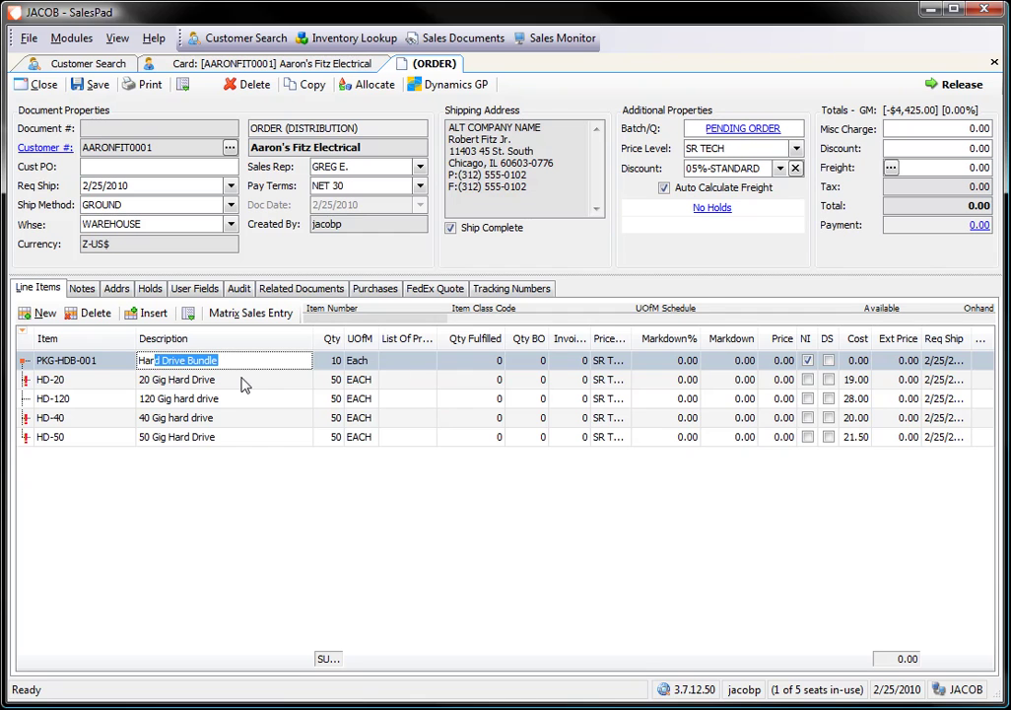
left_click(91, 314)
key("Return")
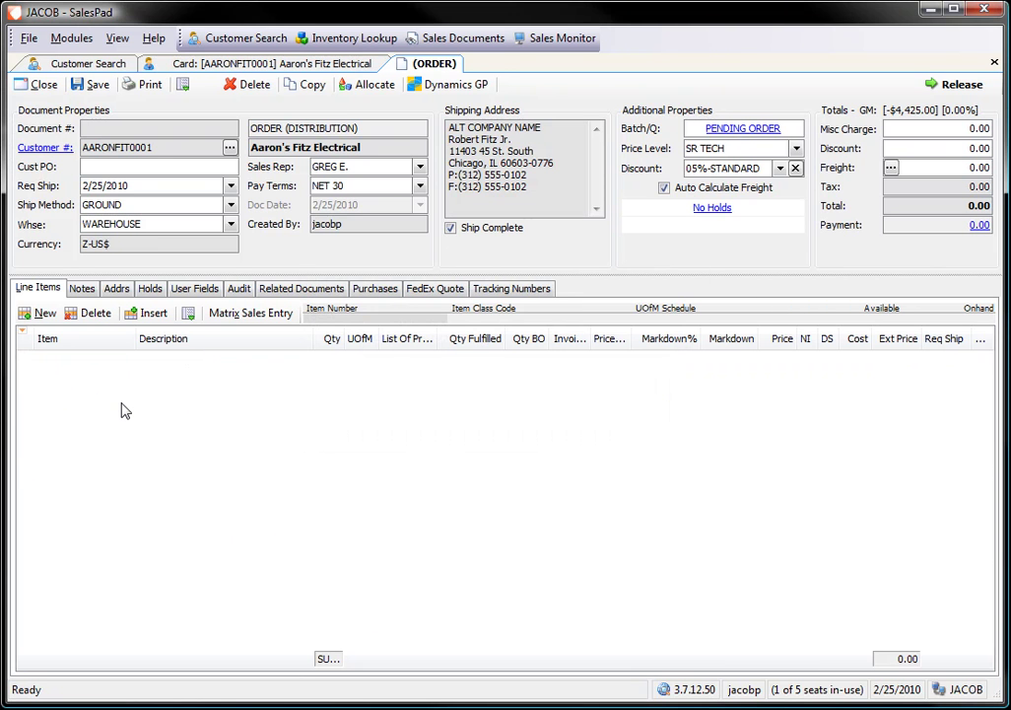